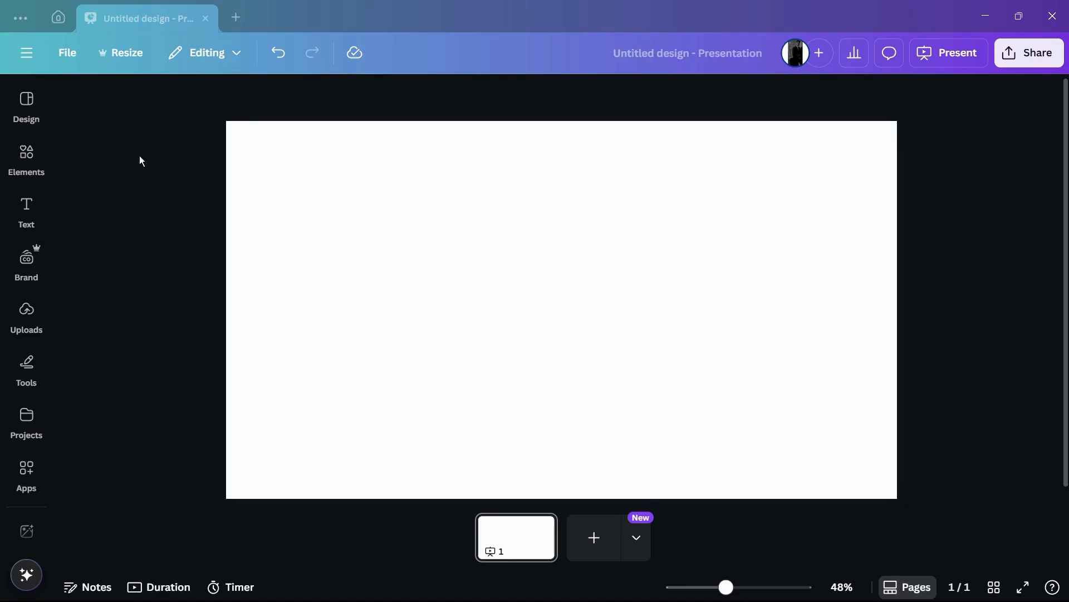
# - Add the recently used grey sports car graphic and shrink it to about half size in the page's upper-right area
pyautogui.click(37, 161)
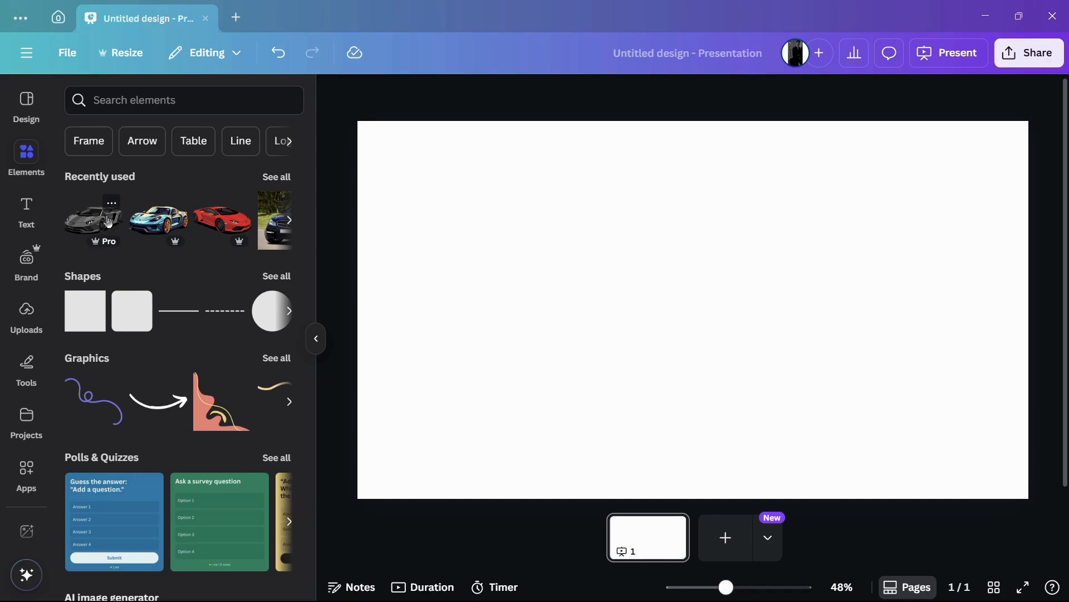
pyautogui.click(93, 232)
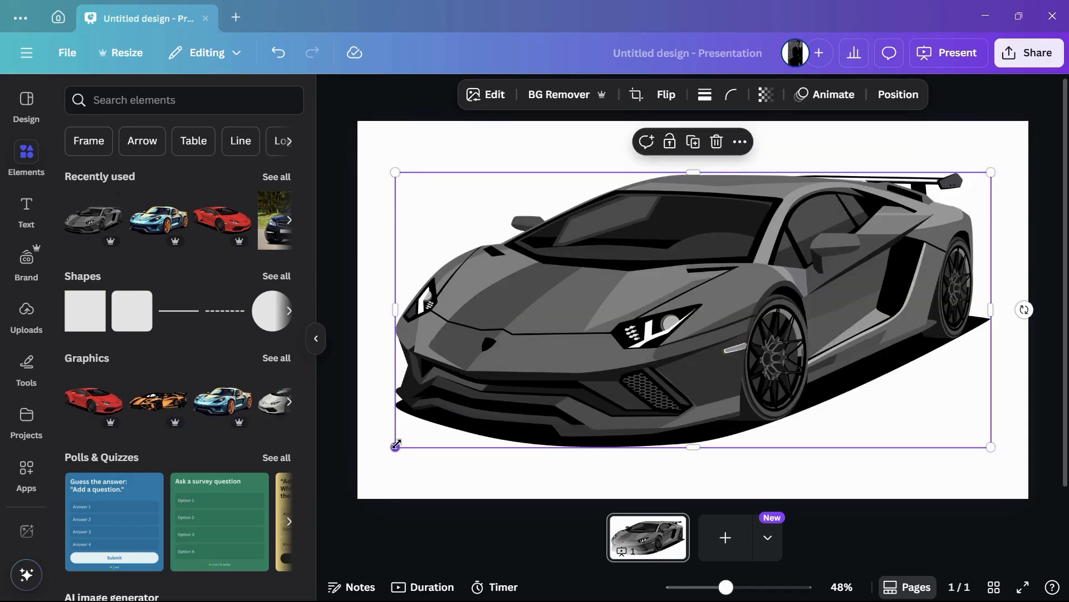
pyautogui.moveTo(396, 444); pyautogui.dragTo(639, 302)
# - Add the recently used red sports car graphic, shrink it to about half the page width and place it in the page's lower-left area
pyautogui.click(217, 233)
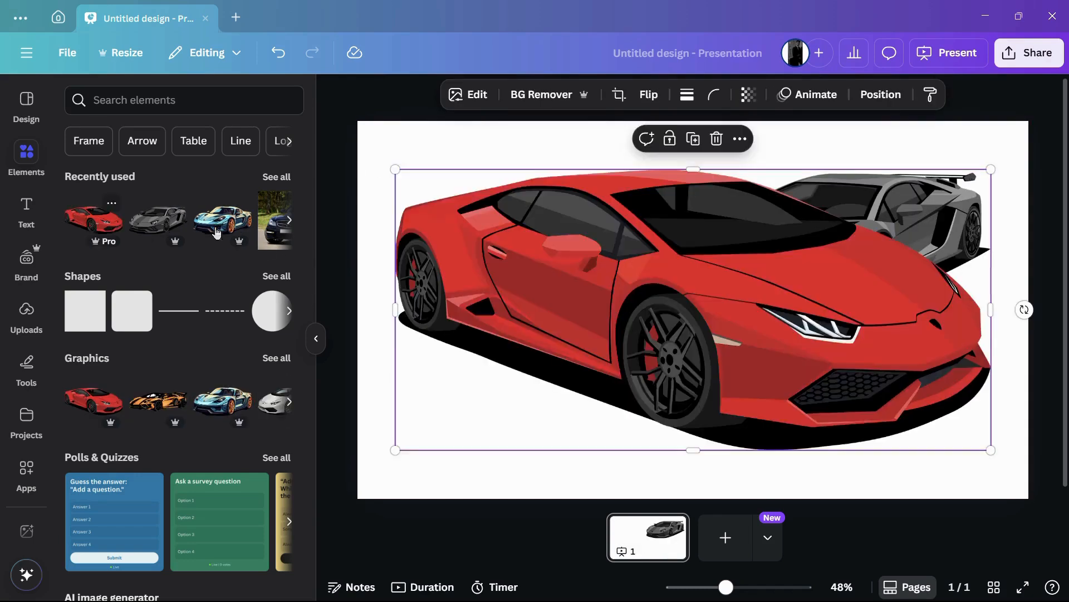
pyautogui.moveTo(992, 170); pyautogui.dragTo(724, 294)
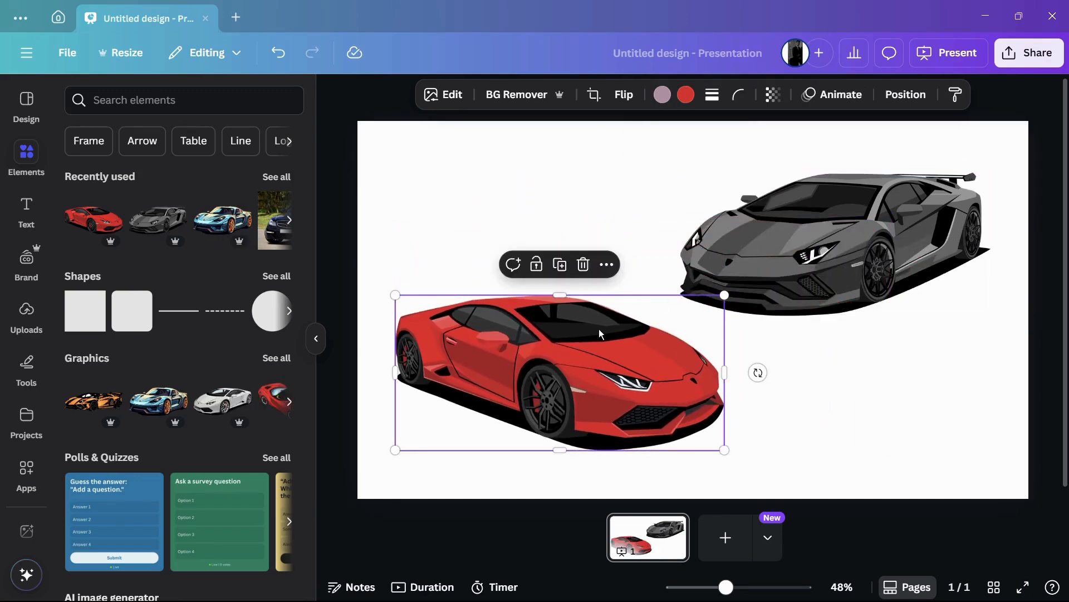
pyautogui.moveTo(599, 329); pyautogui.dragTo(585, 317)
pyautogui.click(345, 208)
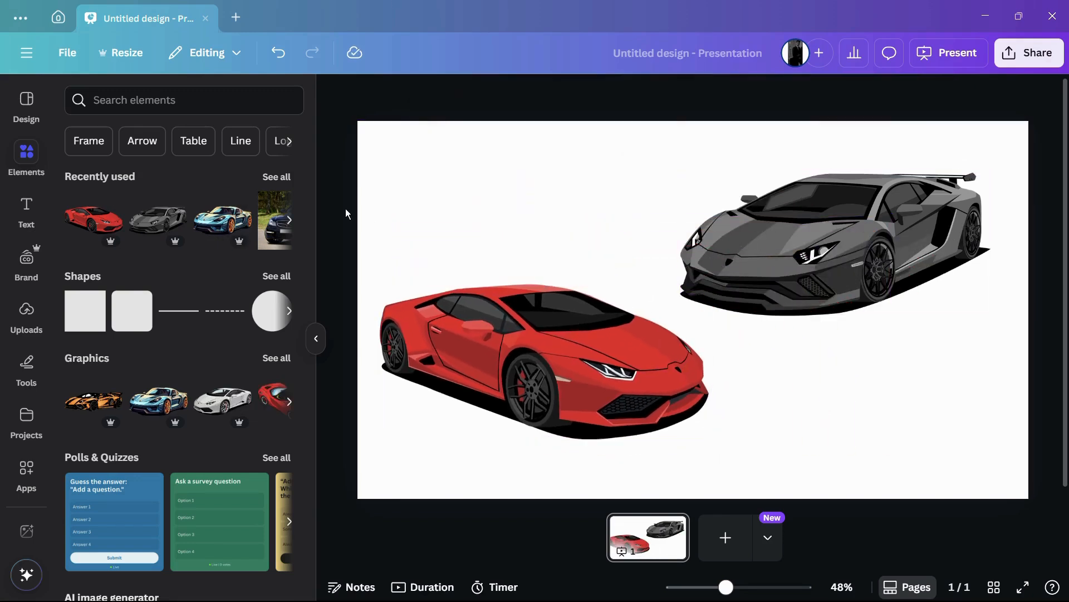
pyautogui.click(508, 308)
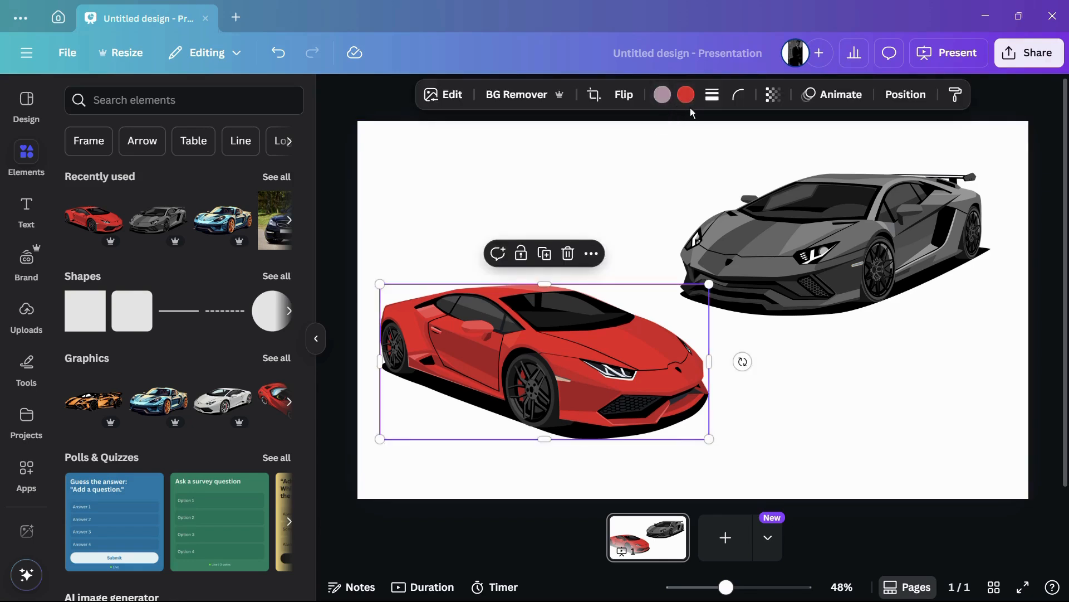
pyautogui.click(741, 255)
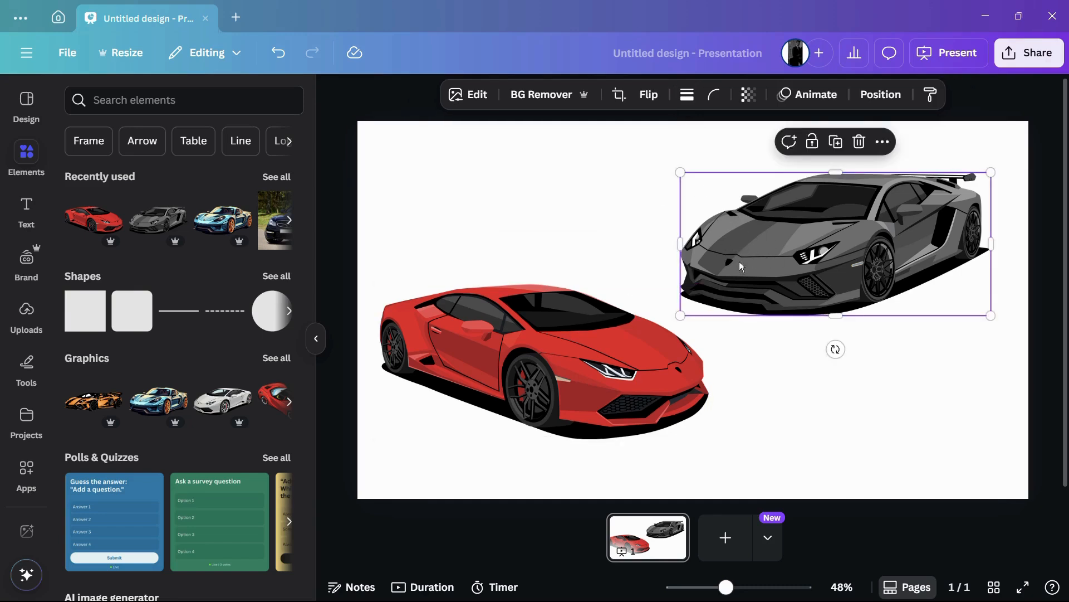
pyautogui.click(520, 332)
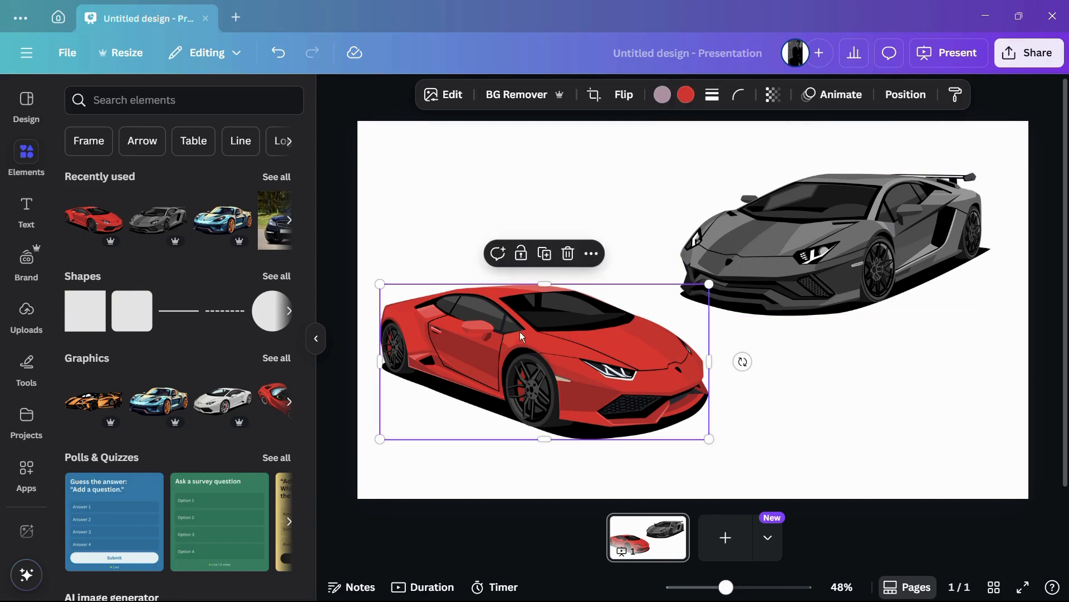
pyautogui.click(315, 341)
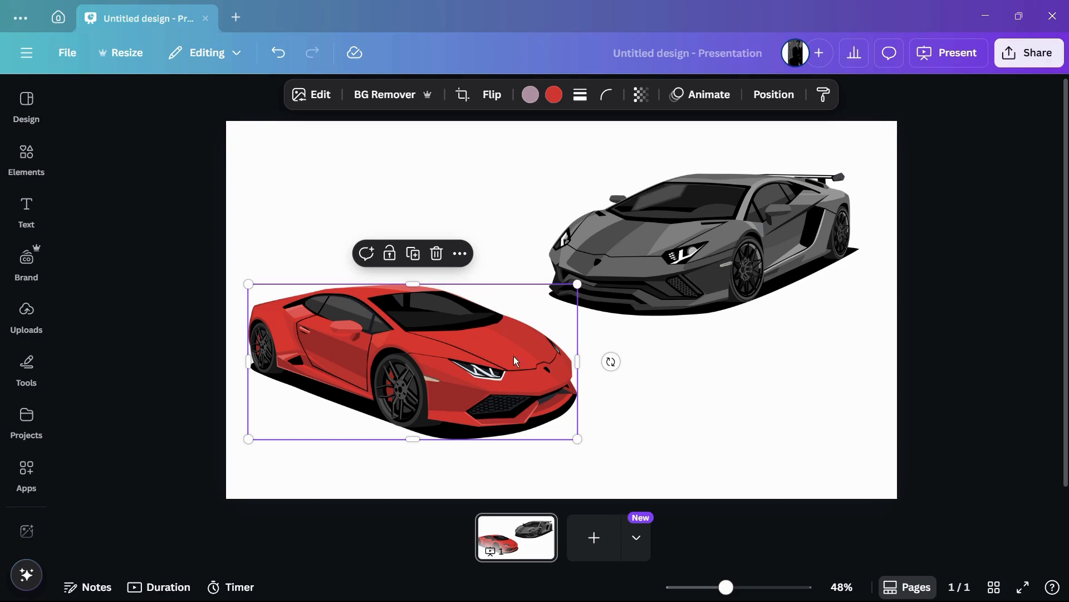
pyautogui.click(688, 260)
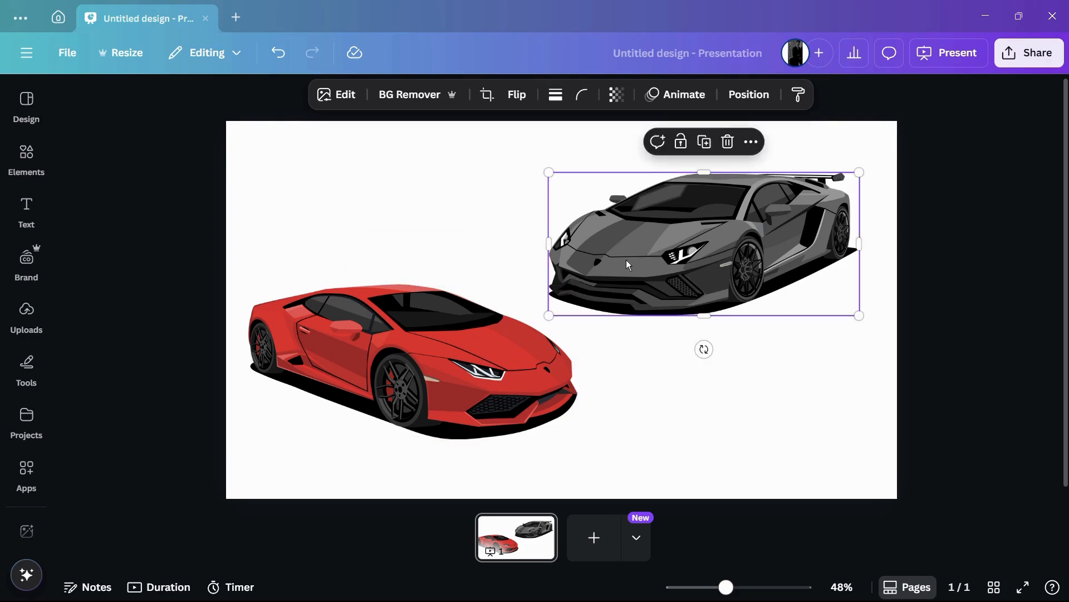
# - Recolour the red car's body grey (#666766) by sampling the grey car's hood with the colour picker
pyautogui.click(494, 322)
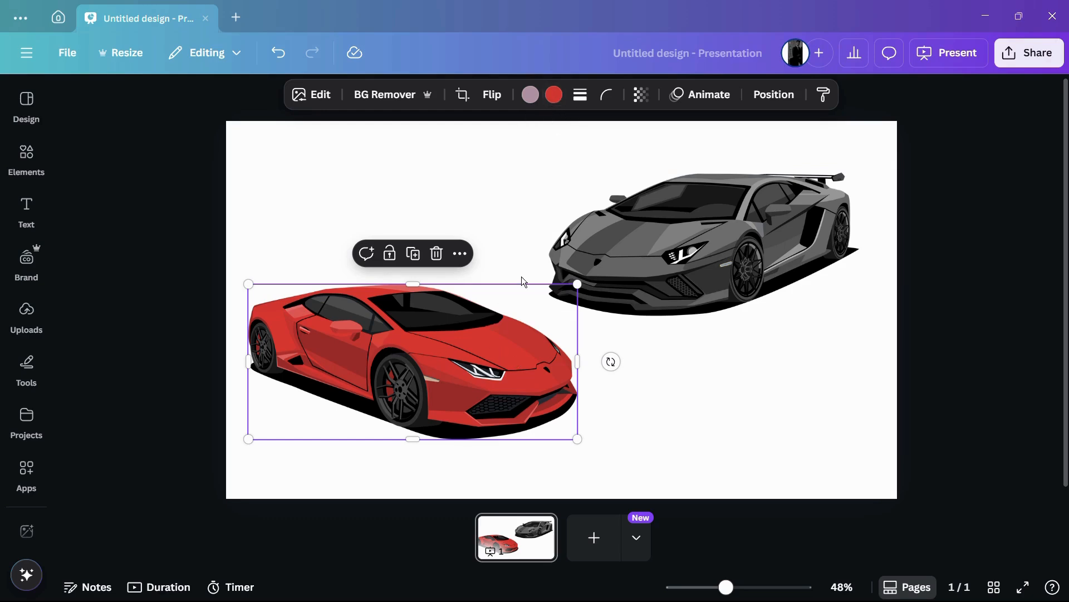
pyautogui.click(554, 95)
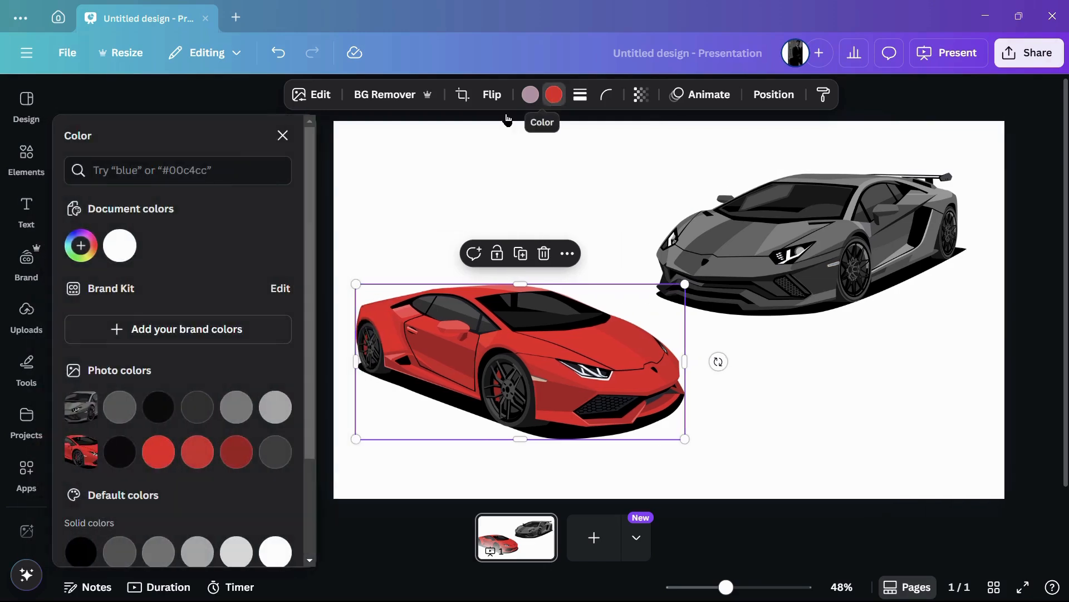
pyautogui.click(83, 252)
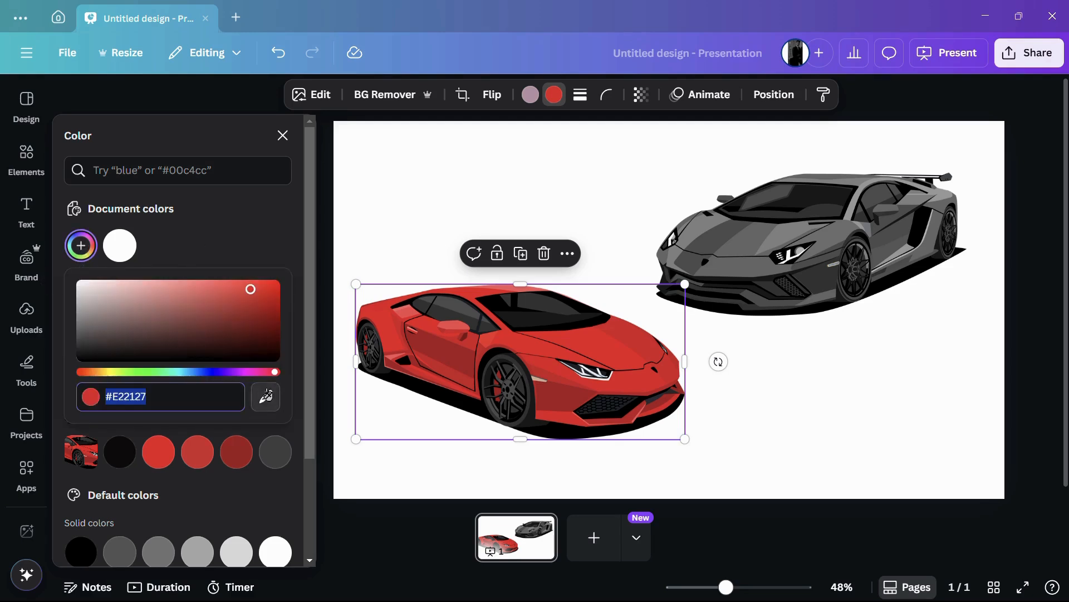
pyautogui.click(267, 399)
pyautogui.click(267, 399)
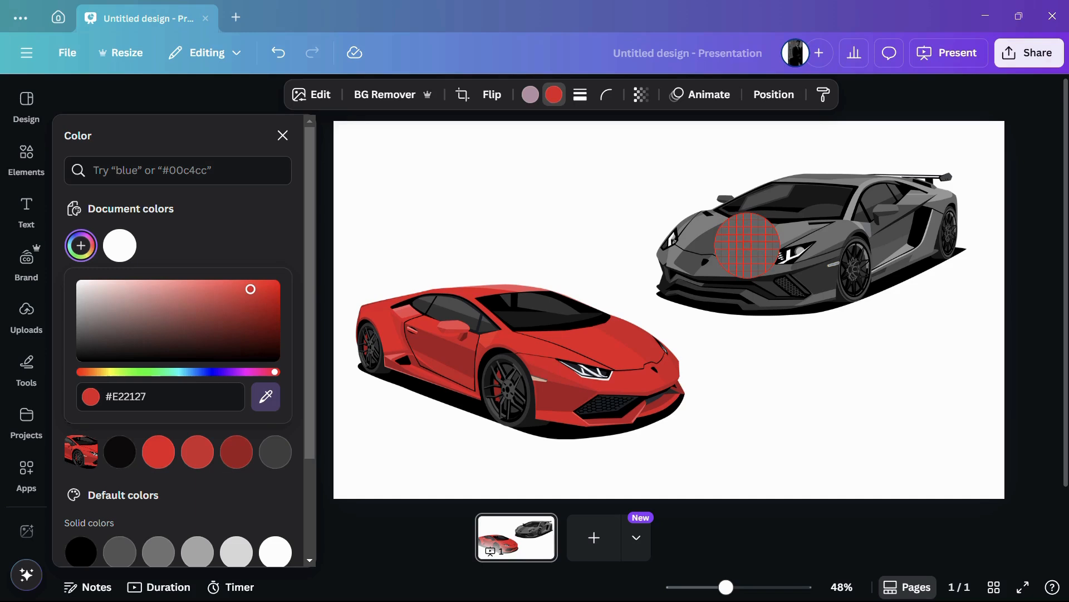
pyautogui.click(747, 246)
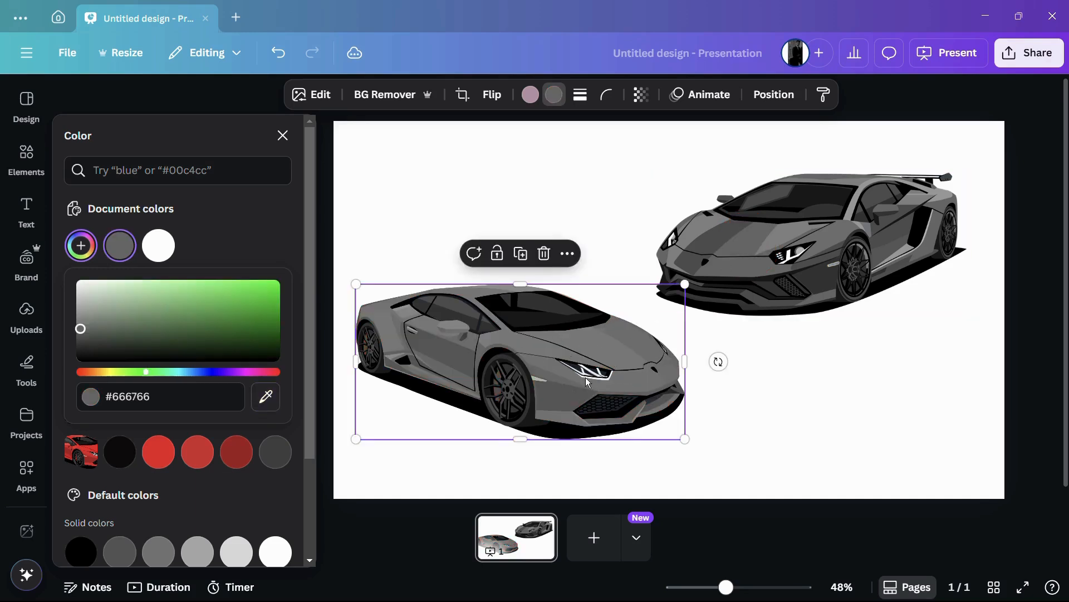
pyautogui.click(777, 222)
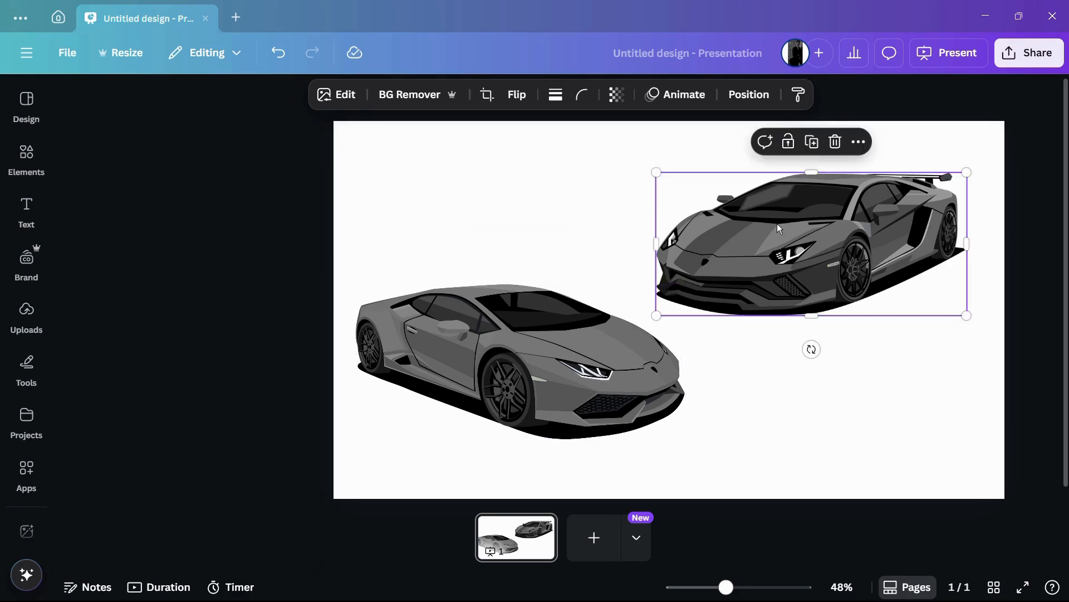
pyautogui.click(462, 333)
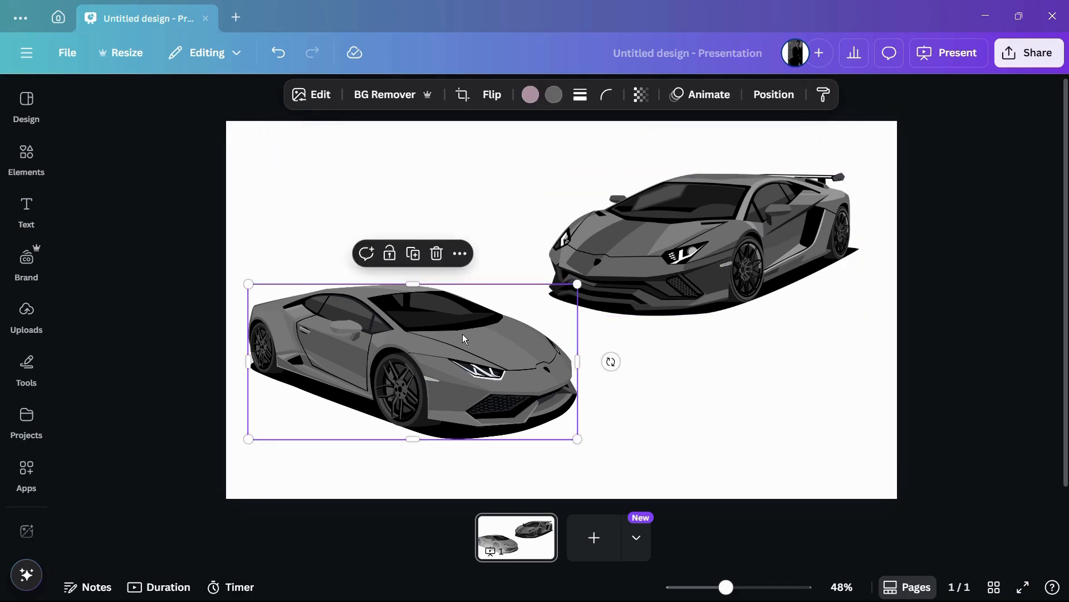
pyautogui.click(413, 208)
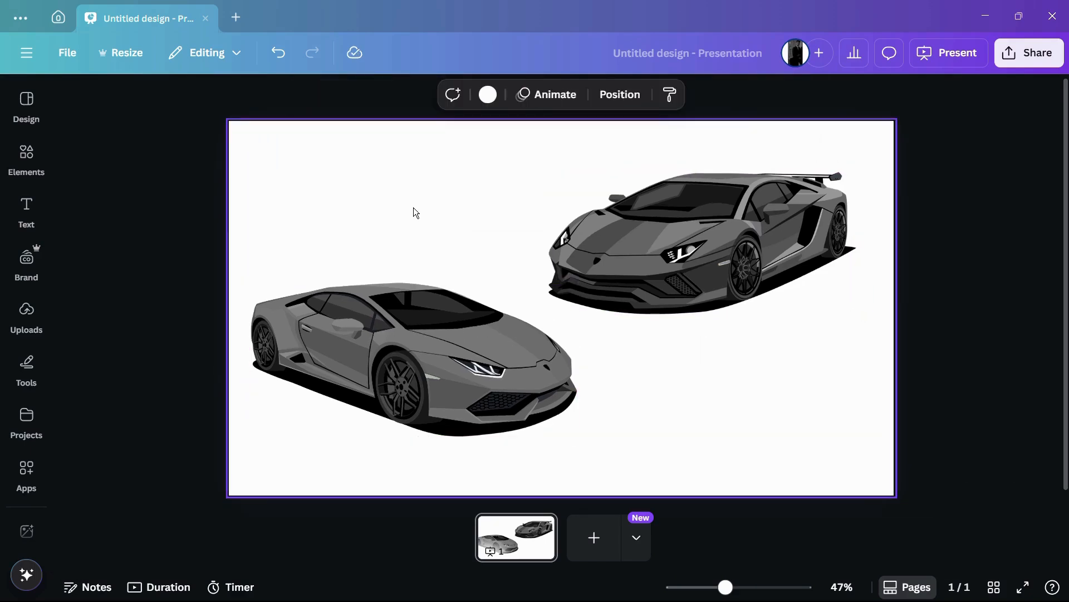
pyautogui.scroll(2, 413, 207)
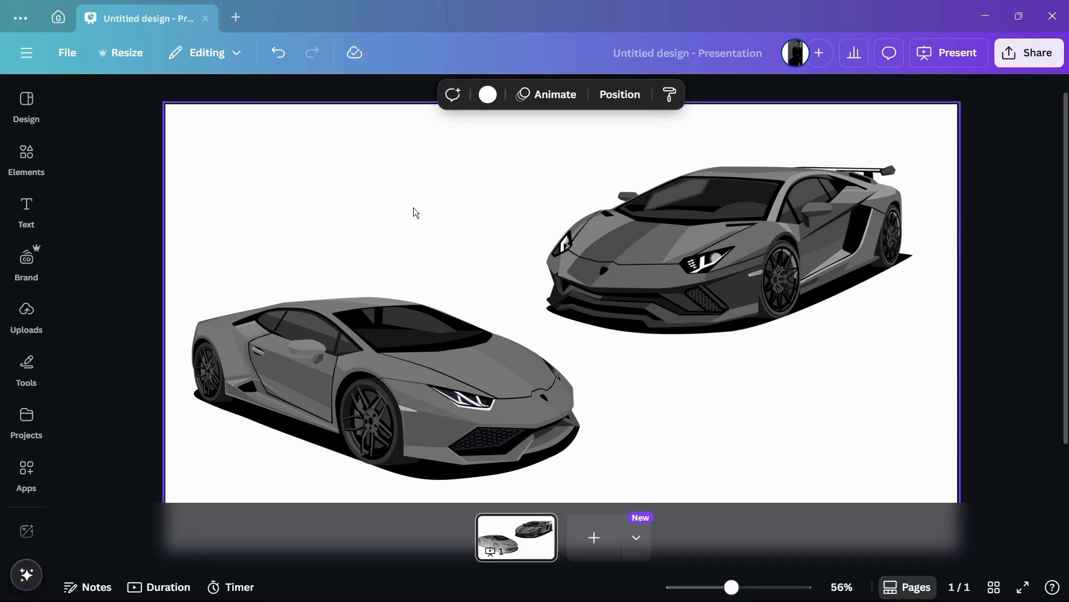
pyautogui.scroll(-2, 358, 332)
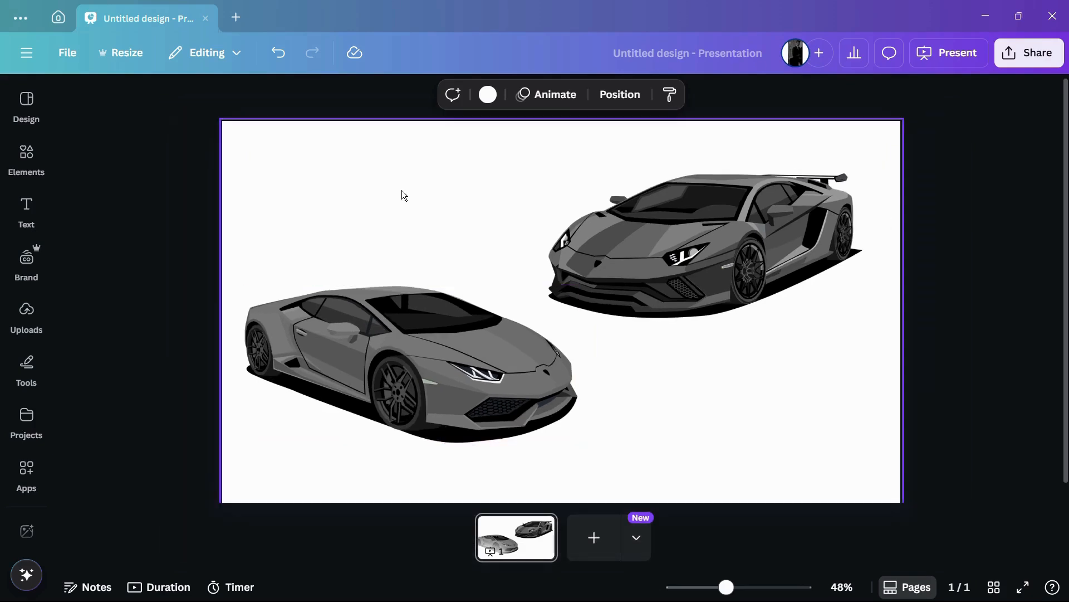
# - Recolour the lower-left car's body blue (#5179A7) by sampling the application's title bar with the colour picker
pyautogui.click(406, 322)
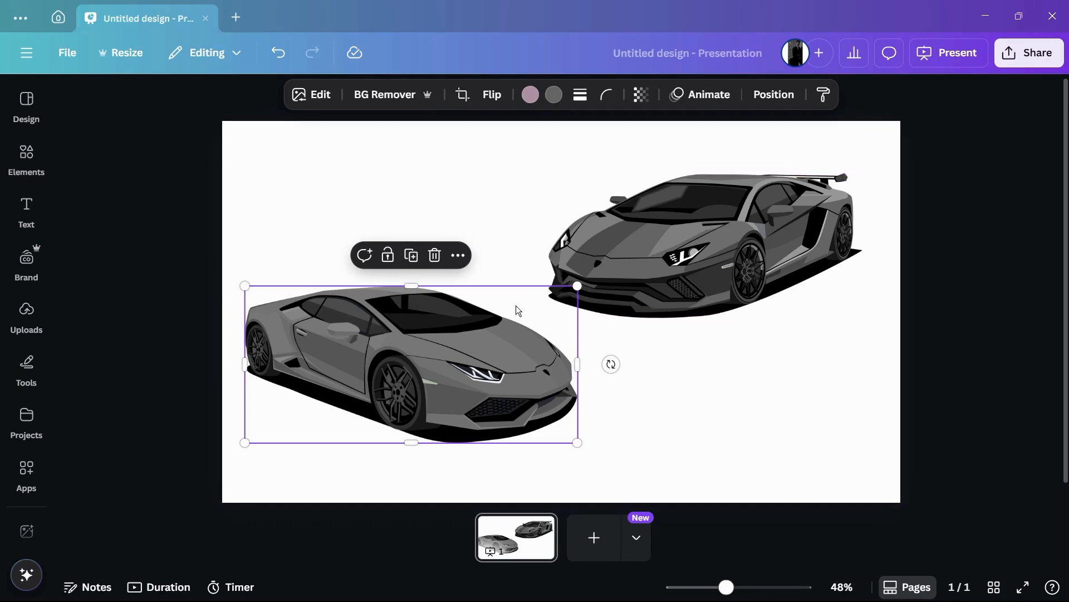
pyautogui.click(554, 95)
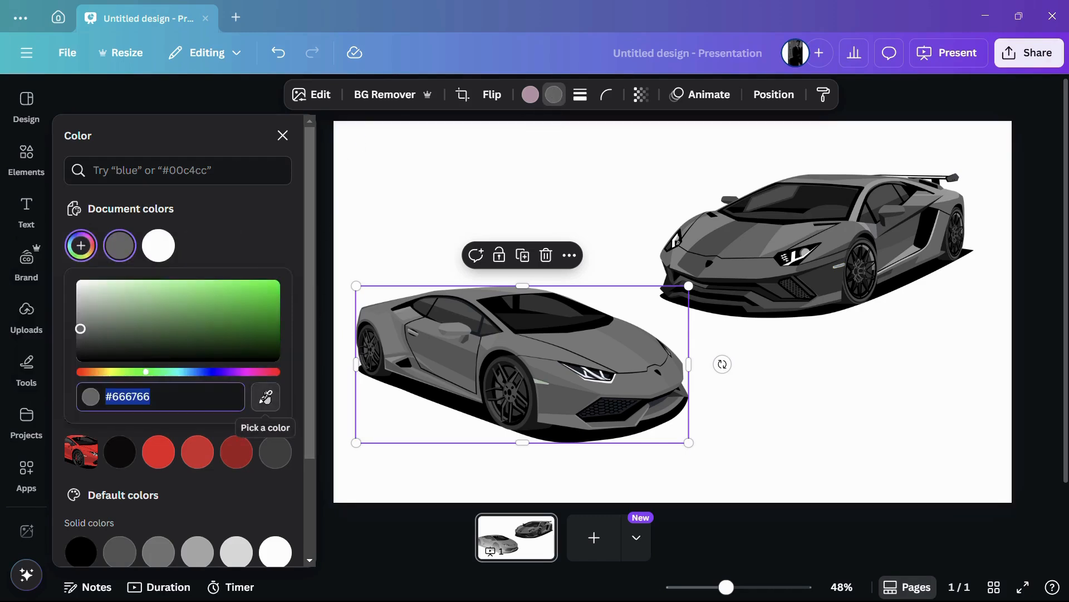
pyautogui.click(267, 397)
pyautogui.click(266, 396)
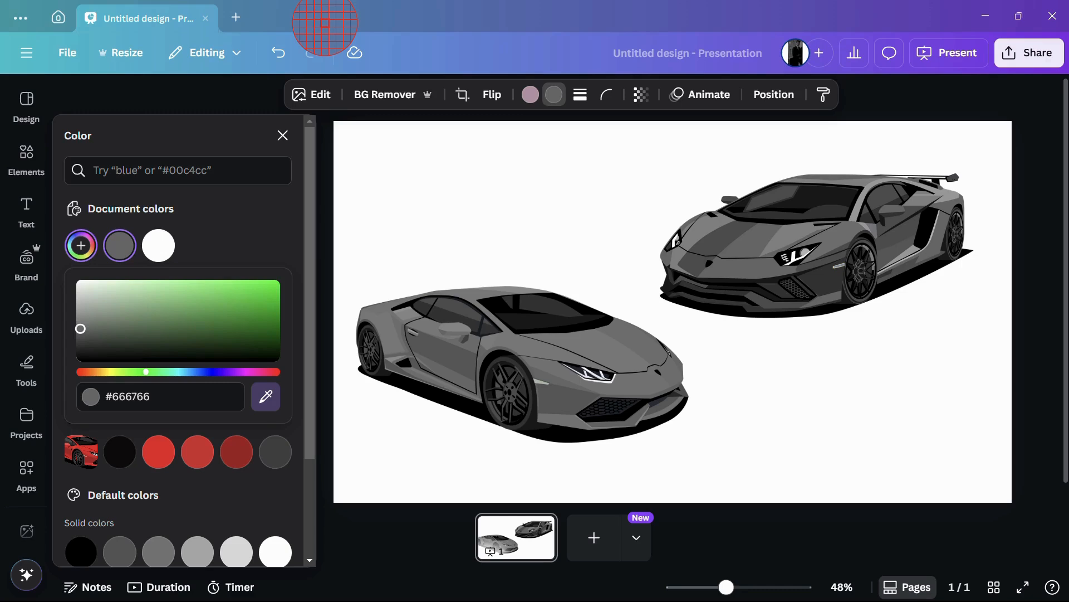
pyautogui.click(325, 23)
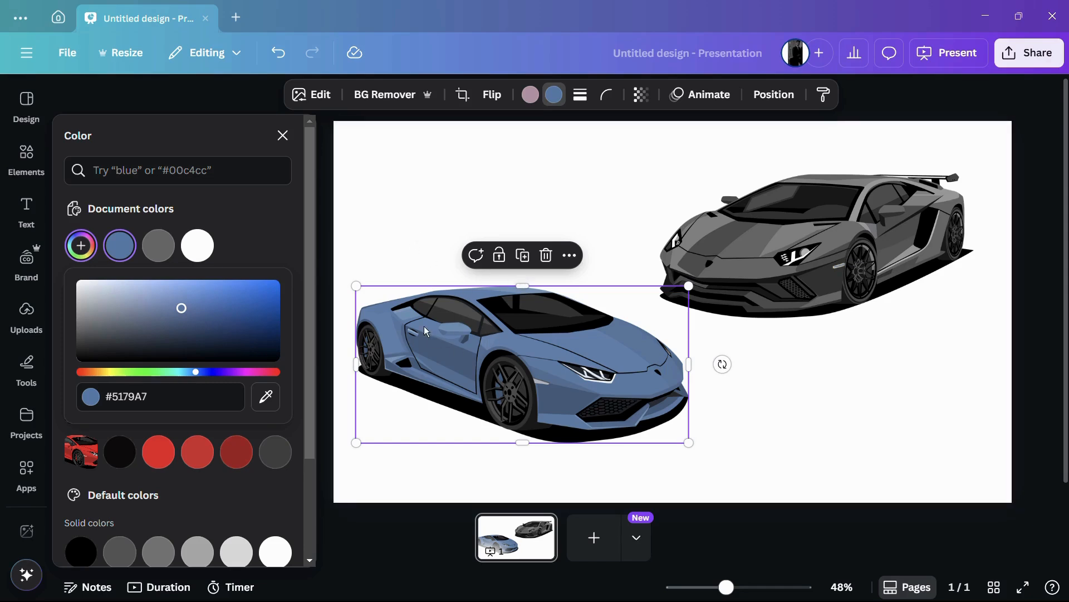
pyautogui.click(327, 260)
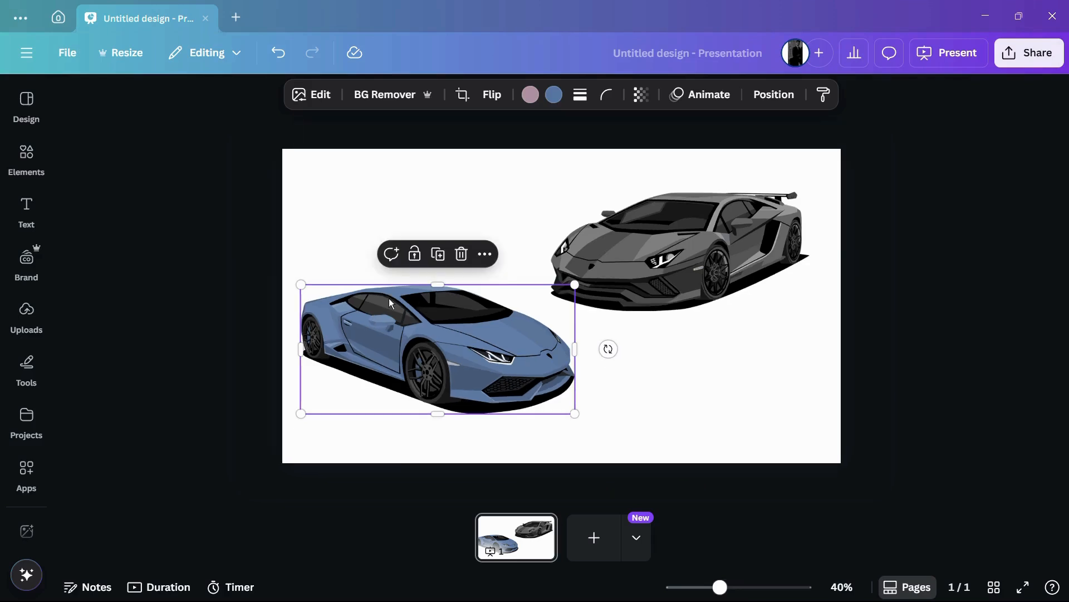
pyautogui.click(253, 233)
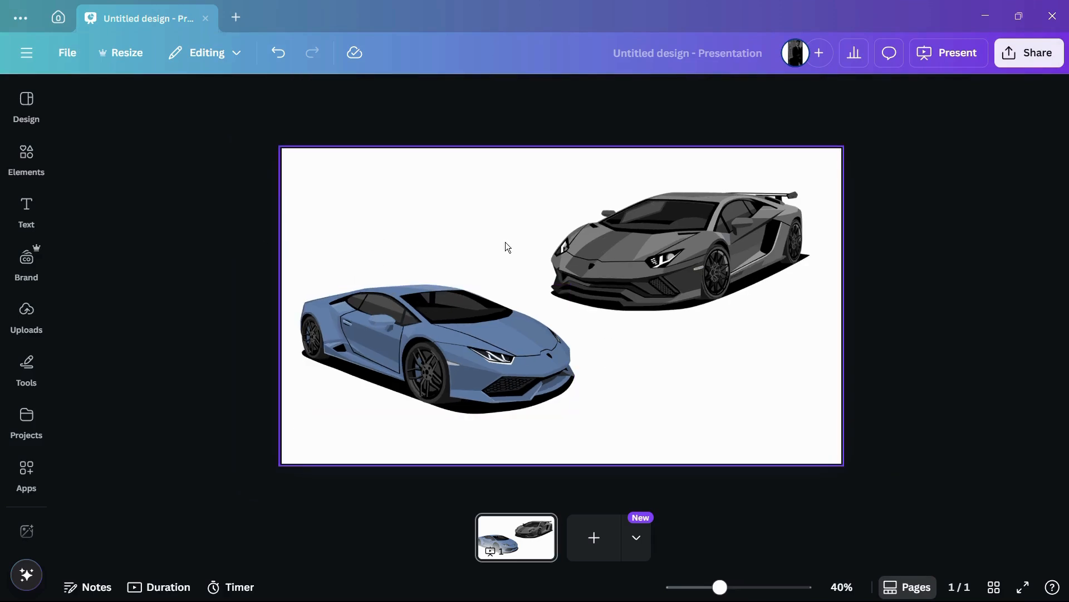
pyautogui.scroll(1, 506, 242)
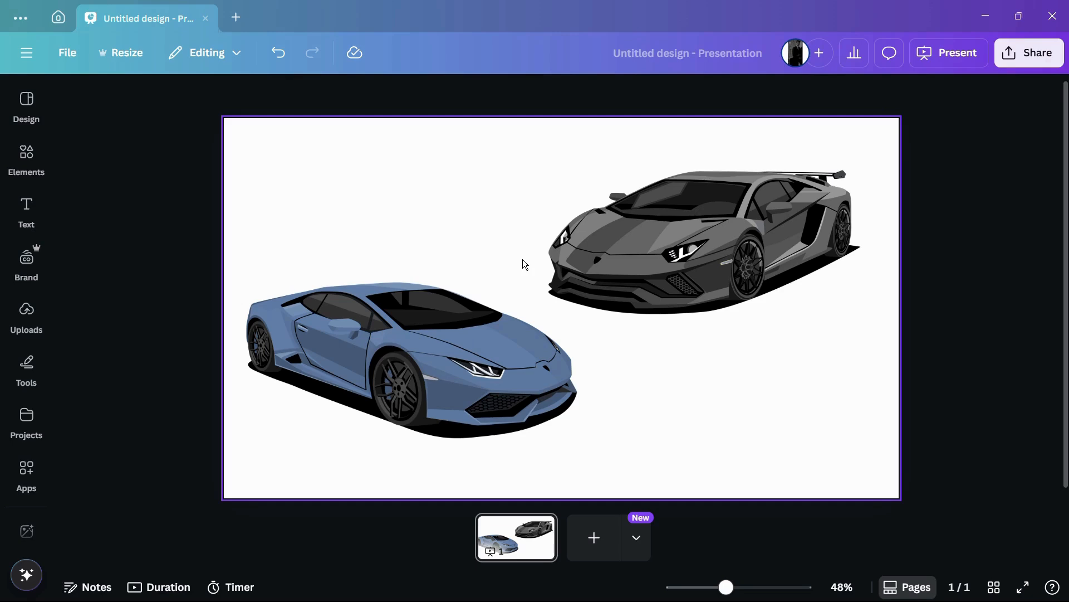